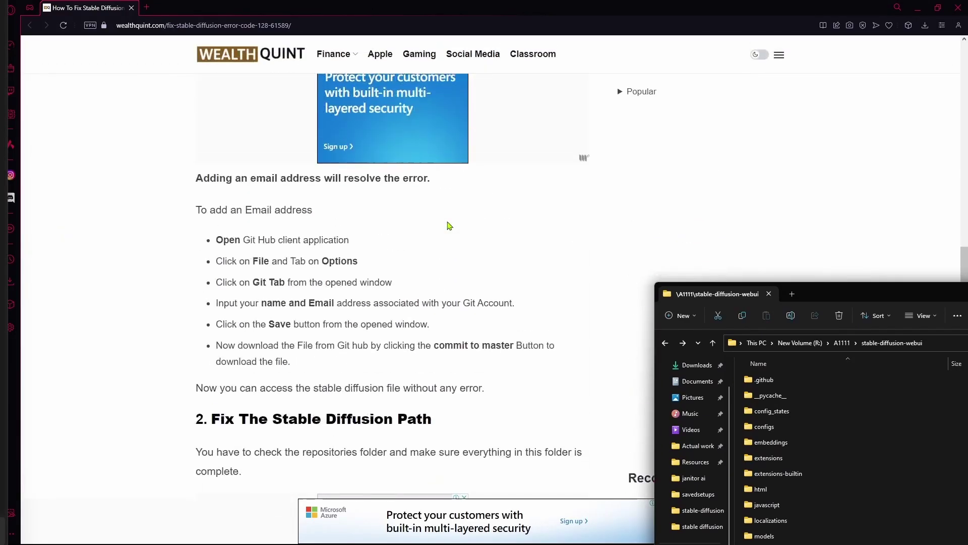
pyautogui.scroll(8, 438, 220)
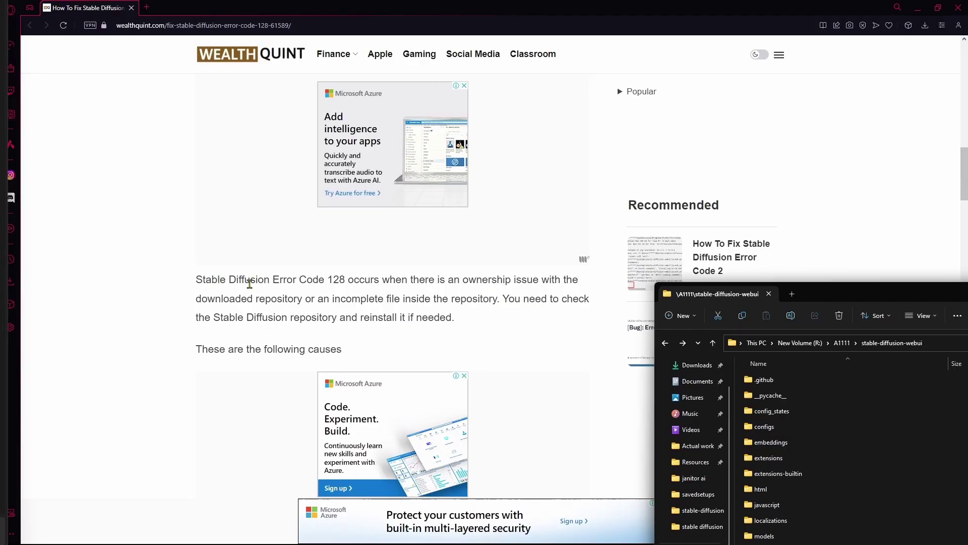
# Scroll up to 'Why Stable Diffusion Error Code 128 Occurs?', then back down to the causes list
pyautogui.scroll(7, 244, 280)
pyautogui.scroll(-1, 249, 284)
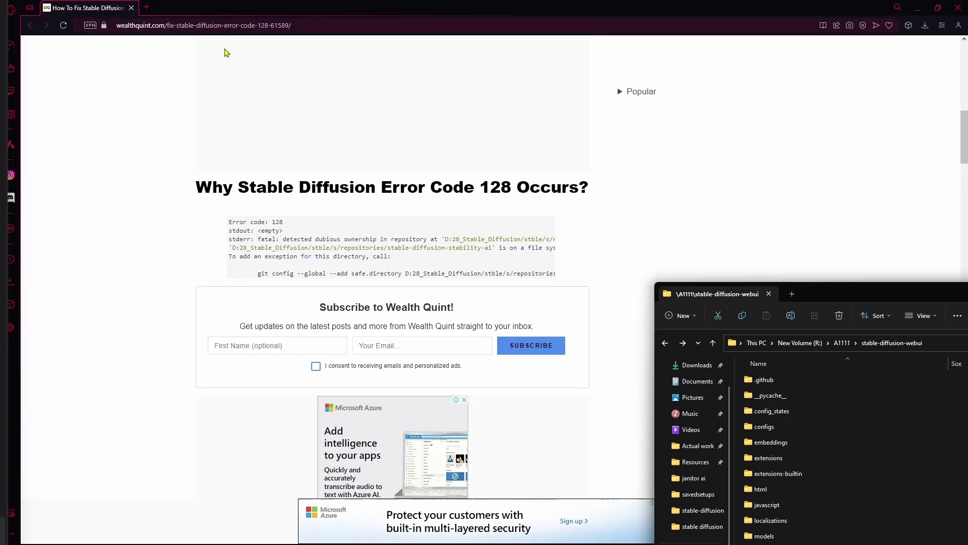
pyautogui.scroll(-5, 394, 272)
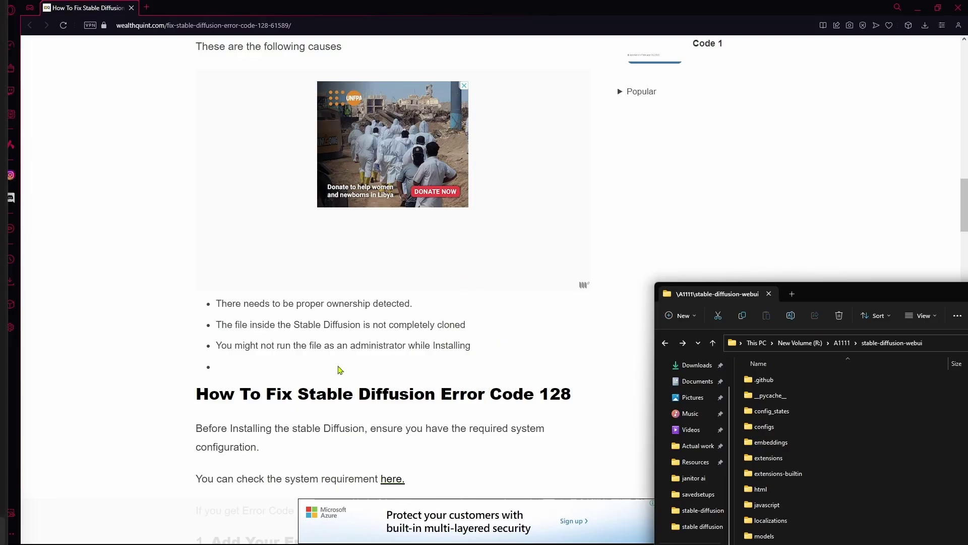
# Bring the article in front of the folder window and briefly highlight the Git client heading
pyautogui.scroll(-4, 342, 370)
pyautogui.click(297, 200)
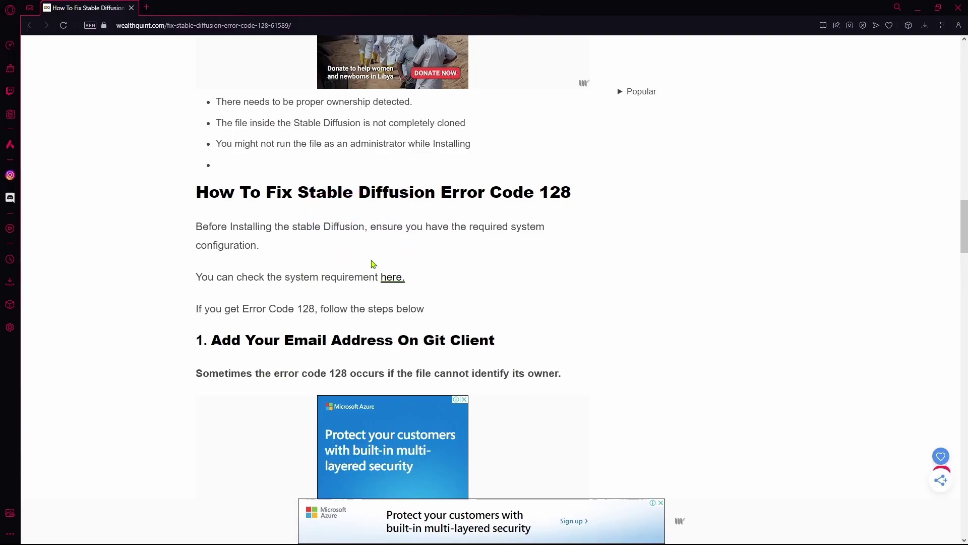
pyautogui.scroll(2, 305, 258)
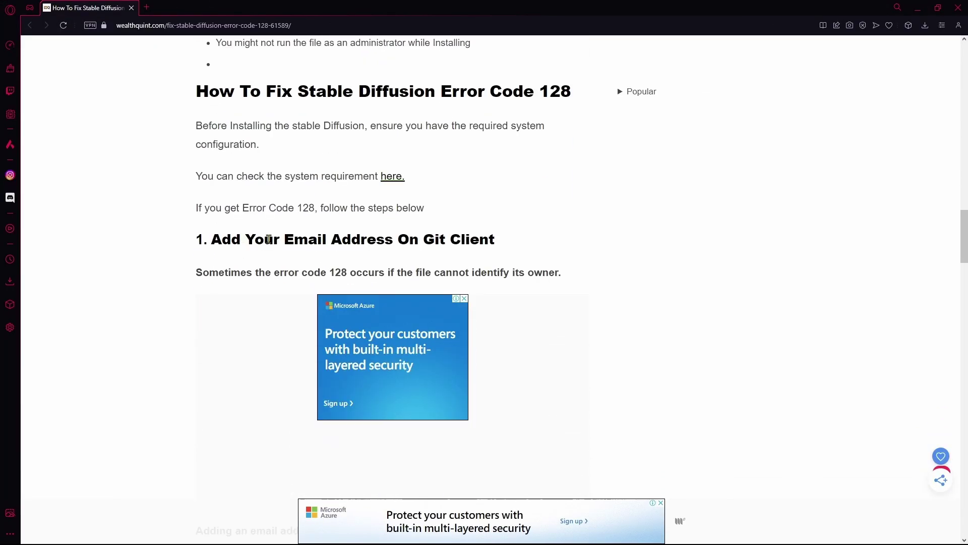
pyautogui.moveTo(356, 236); pyautogui.dragTo(422, 239)
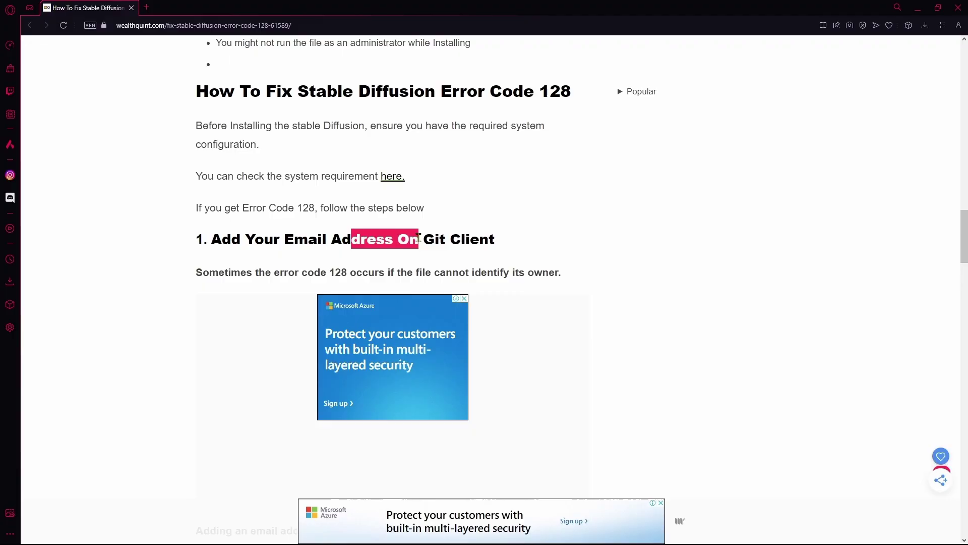
pyautogui.click(353, 256)
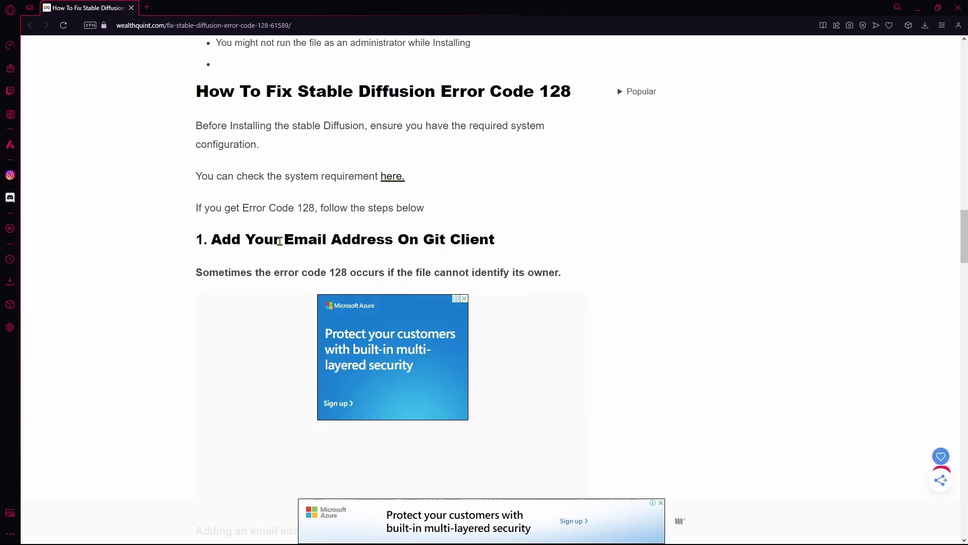
# Scroll past the Git client steps to section 2, 'Fix The Stable Diffusion Path'
pyautogui.scroll(-2, 285, 247)
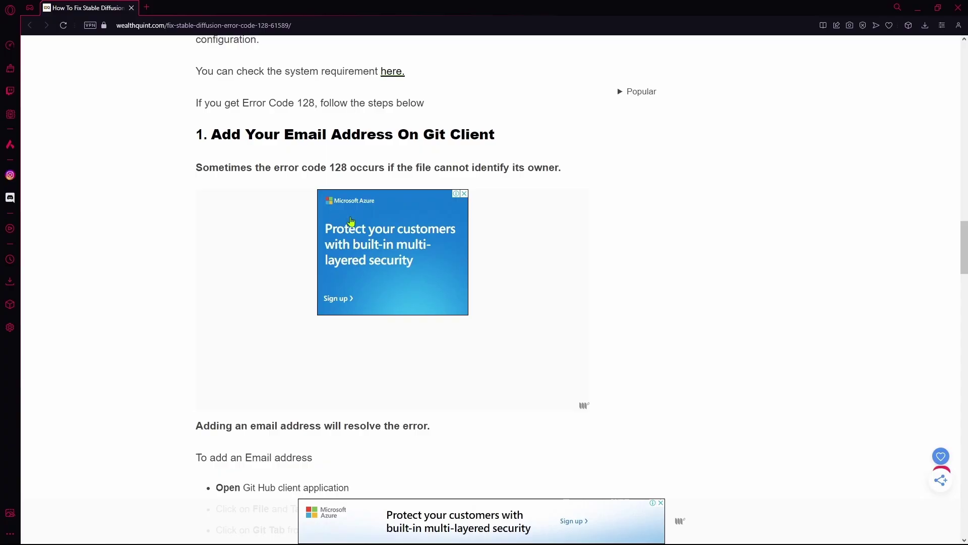
pyautogui.scroll(-3, 350, 218)
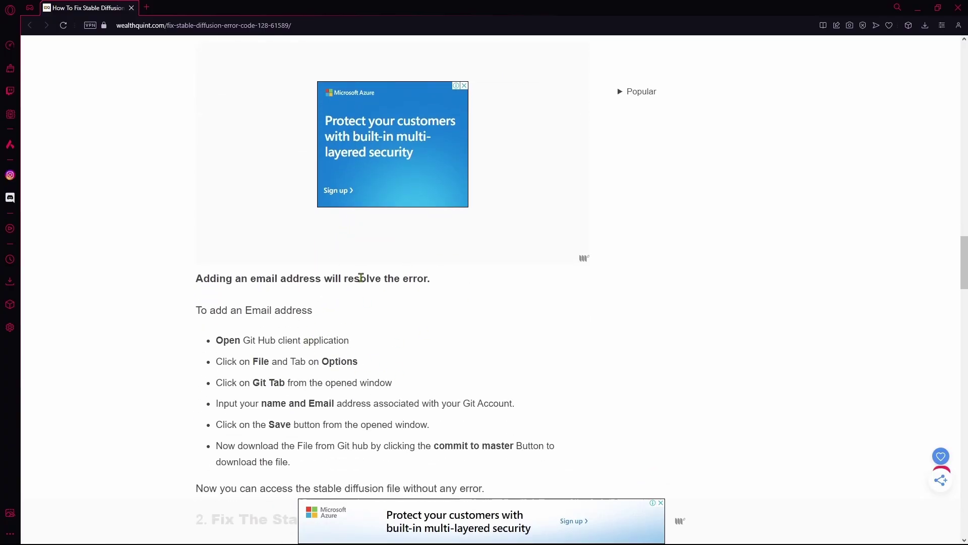
pyautogui.scroll(-2, 359, 280)
pyautogui.scroll(-1, 357, 283)
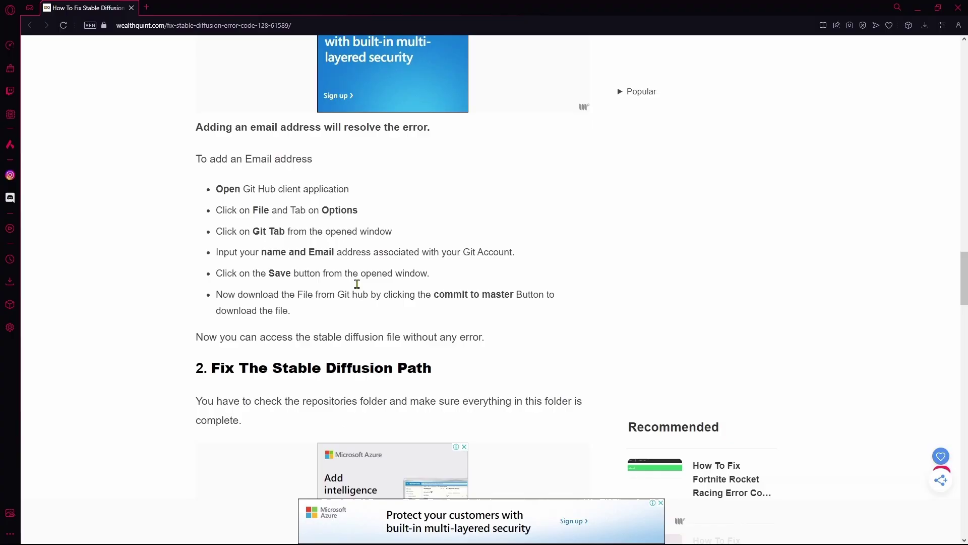
pyautogui.scroll(-2, 343, 296)
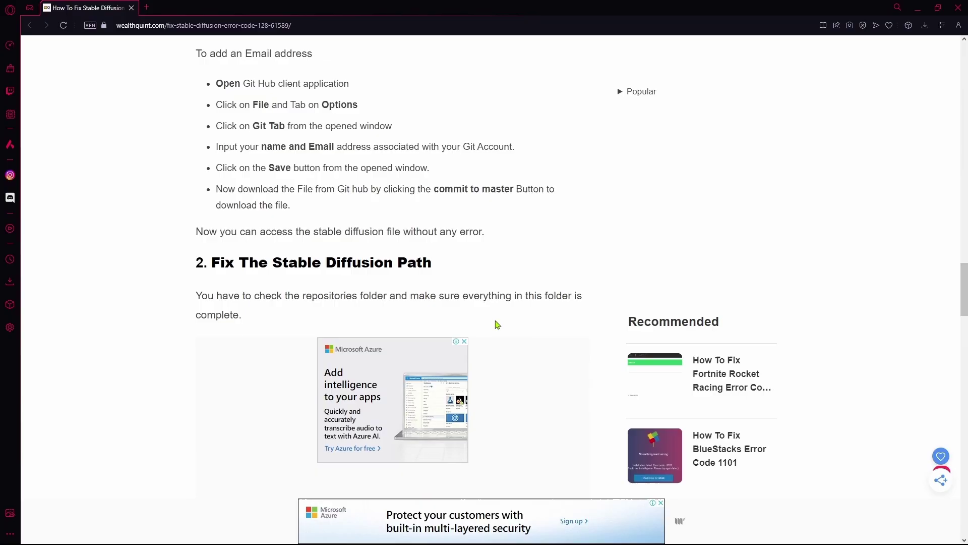
pyautogui.scroll(-3, 497, 323)
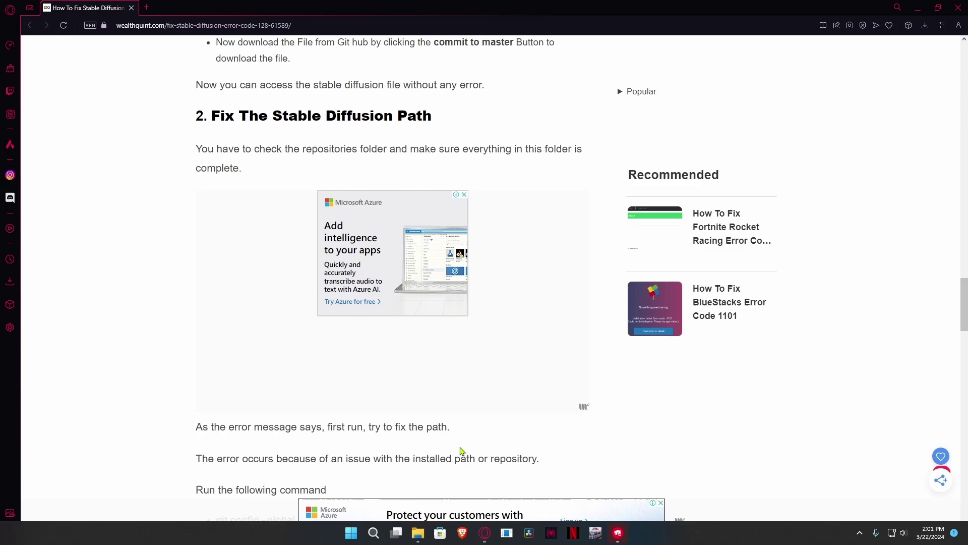
# Restore the stable-diffusion-webui folder window, open its repositories folder and make the path editable
pyautogui.click(416, 477)
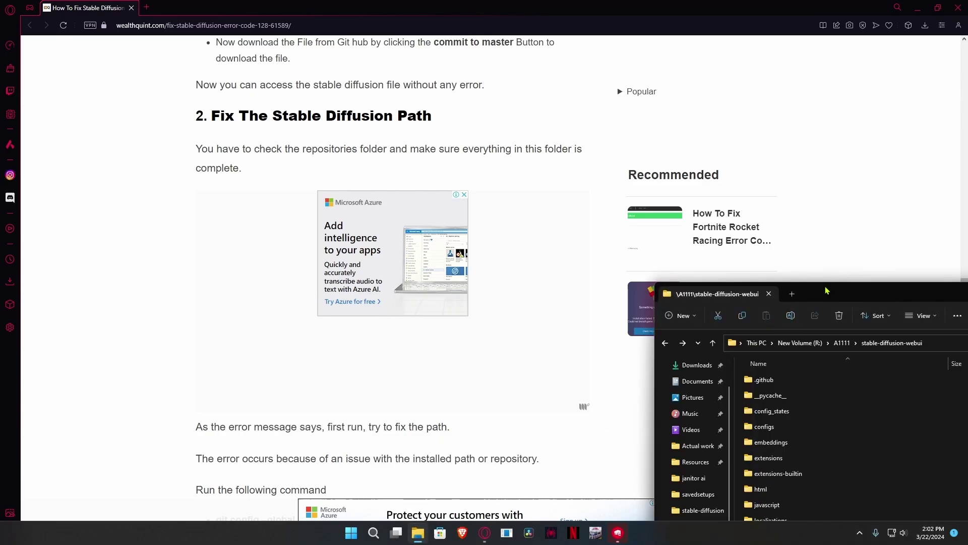
pyautogui.moveTo(827, 291); pyautogui.dragTo(715, 120)
pyautogui.scroll(-3, 434, 298)
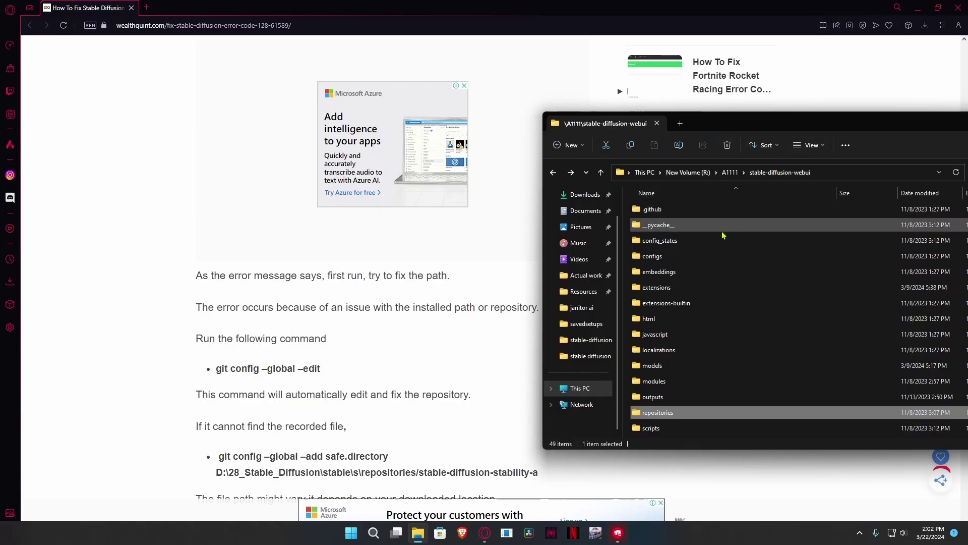
pyautogui.scroll(-1, 687, 308)
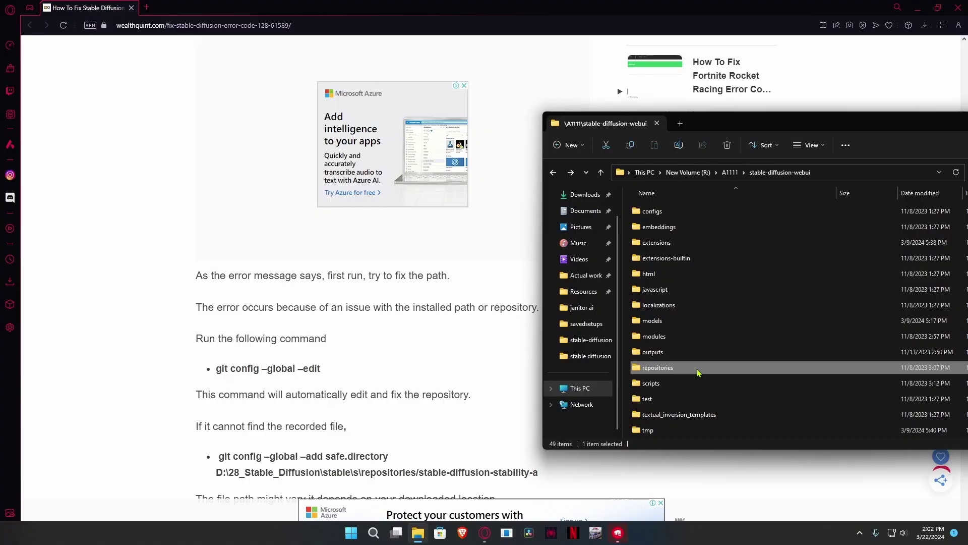
pyautogui.doubleClick(672, 369)
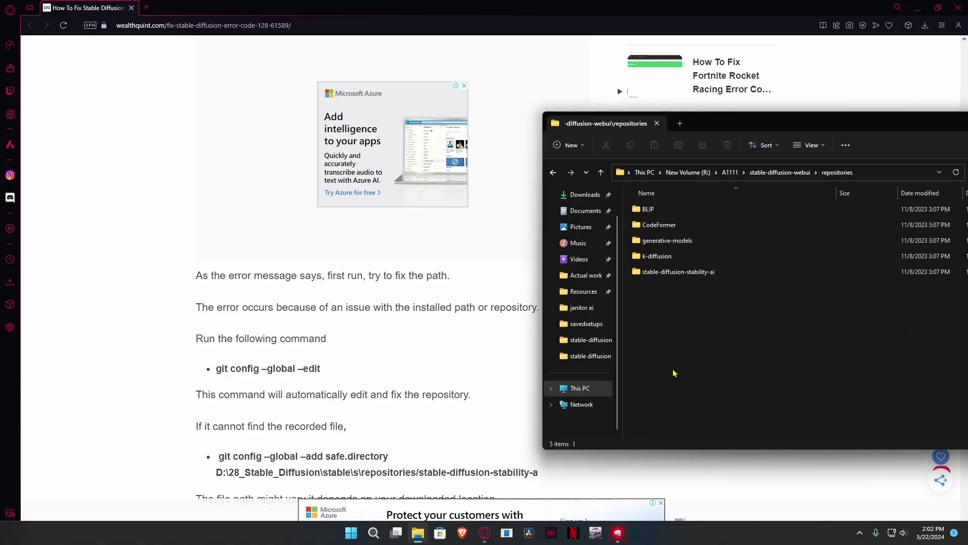
pyautogui.click(871, 173)
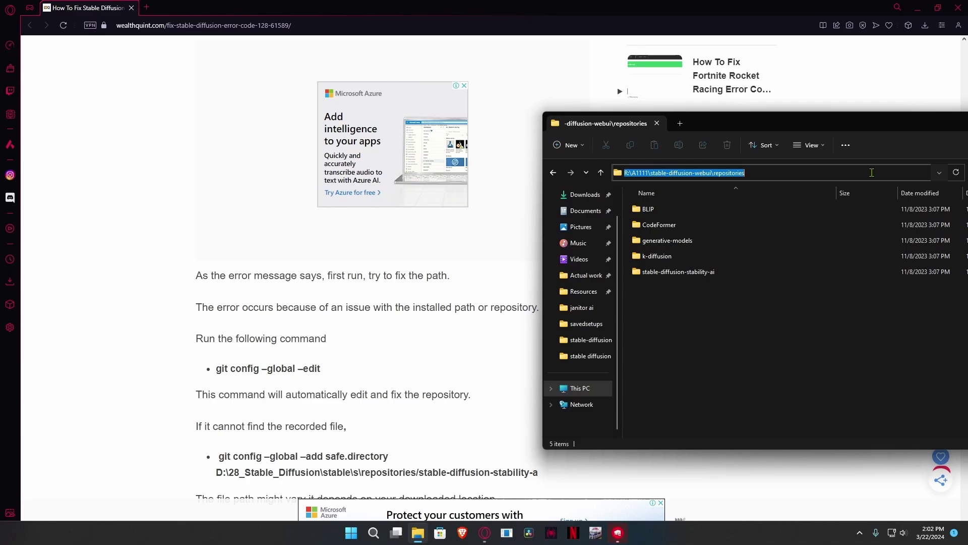
# Launch a Command Prompt in the repositories folder with cmd and move it over the folder window
pyautogui.write('cmd')
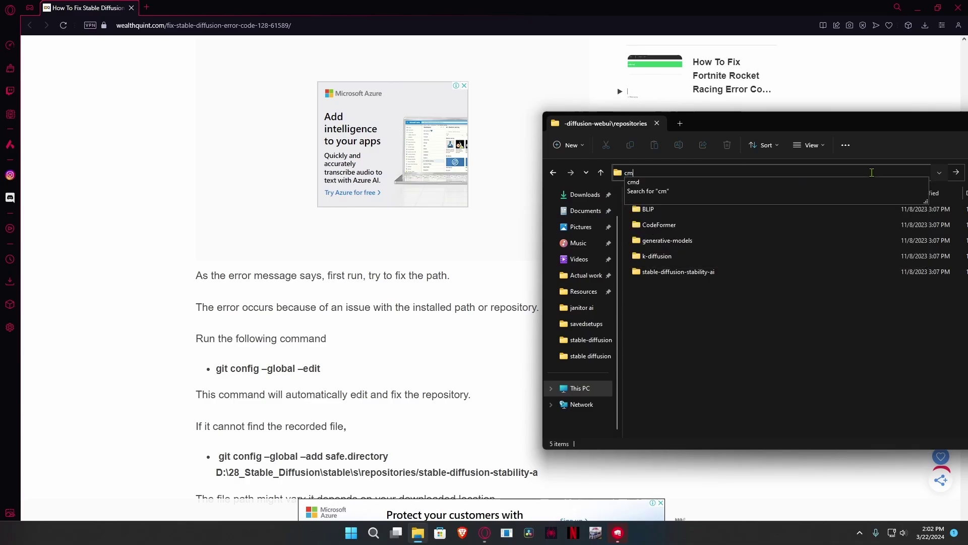
pyautogui.press('Return')
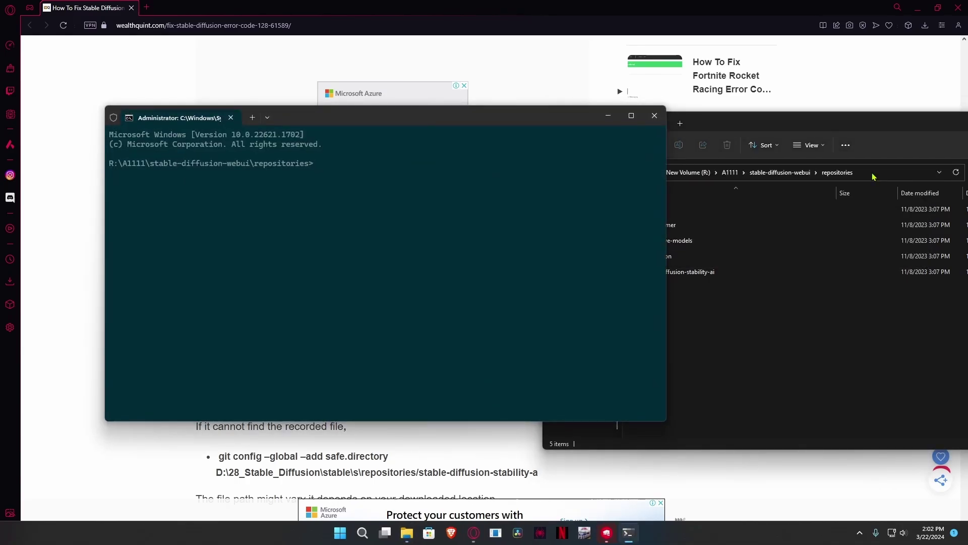
pyautogui.moveTo(335, 121); pyautogui.dragTo(700, 133)
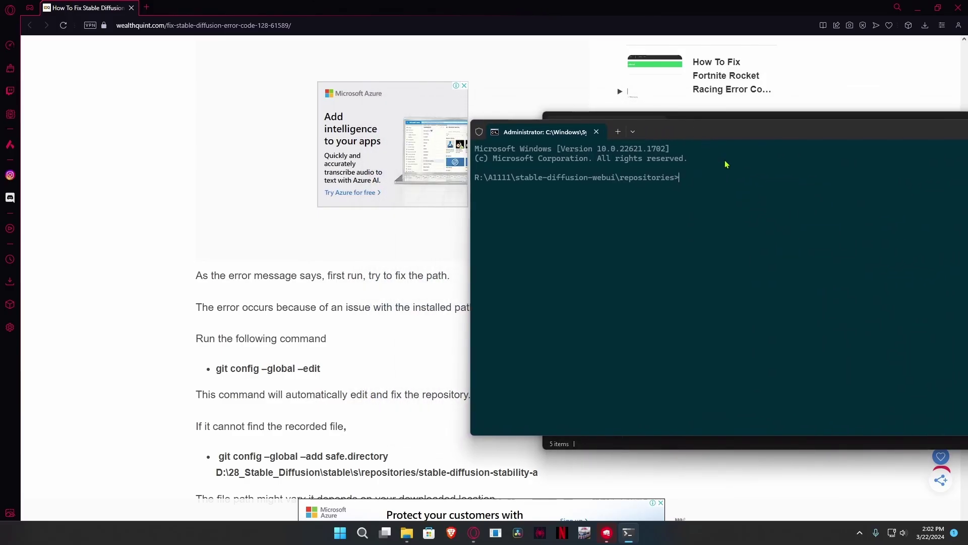
# Copy the 'git config --global --edit' command from the article and paste it into the prompt
pyautogui.click(267, 368)
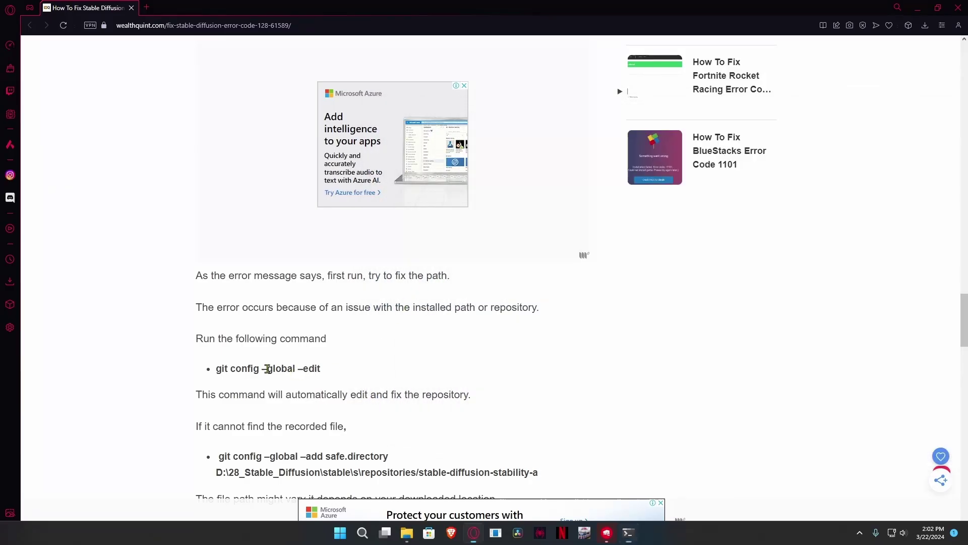
pyautogui.doubleClick(268, 369)
pyautogui.moveTo(217, 369); pyautogui.dragTo(323, 378)
pyautogui.hotkey('ctrl', 'c')
pyautogui.scroll(-8, 323, 376)
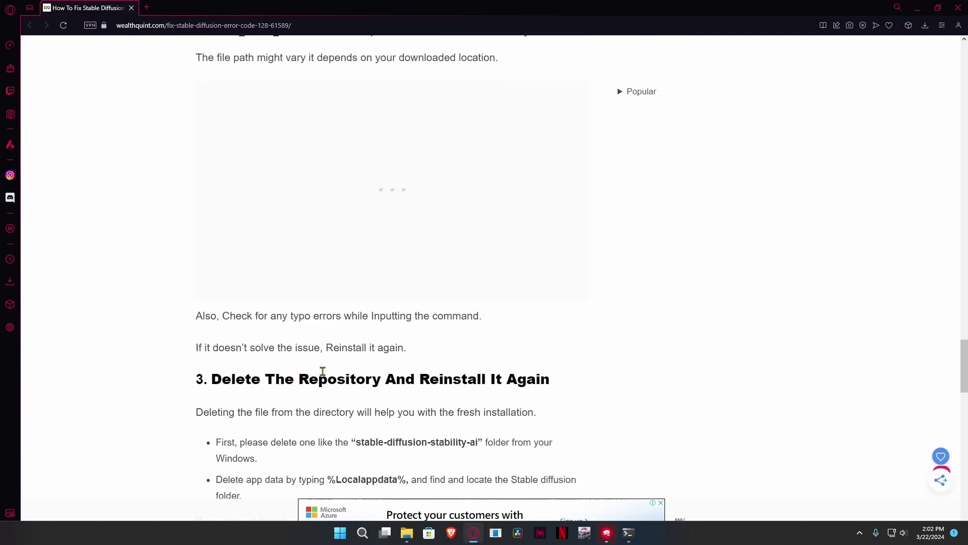
pyautogui.hotkey('alt', 'Tab')
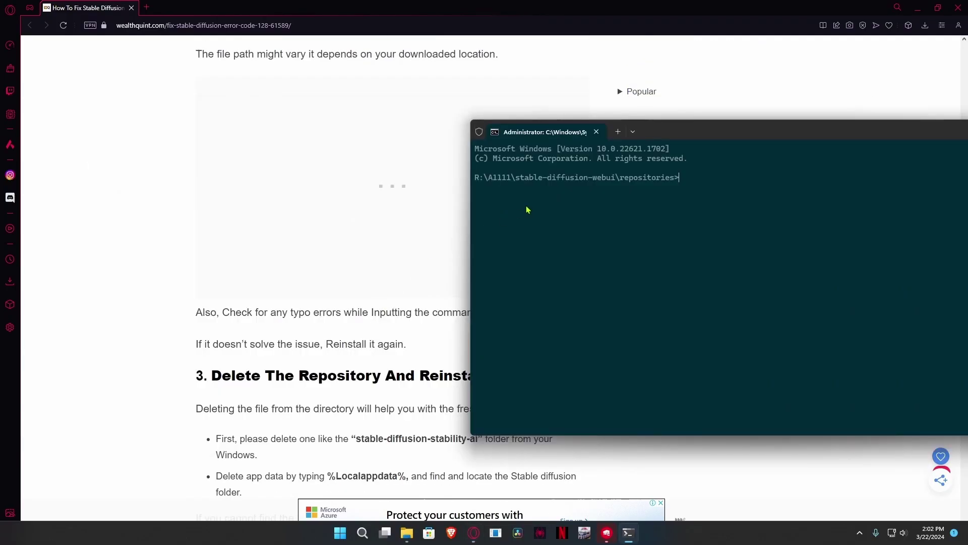
pyautogui.hotkey('ctrl', 'v')
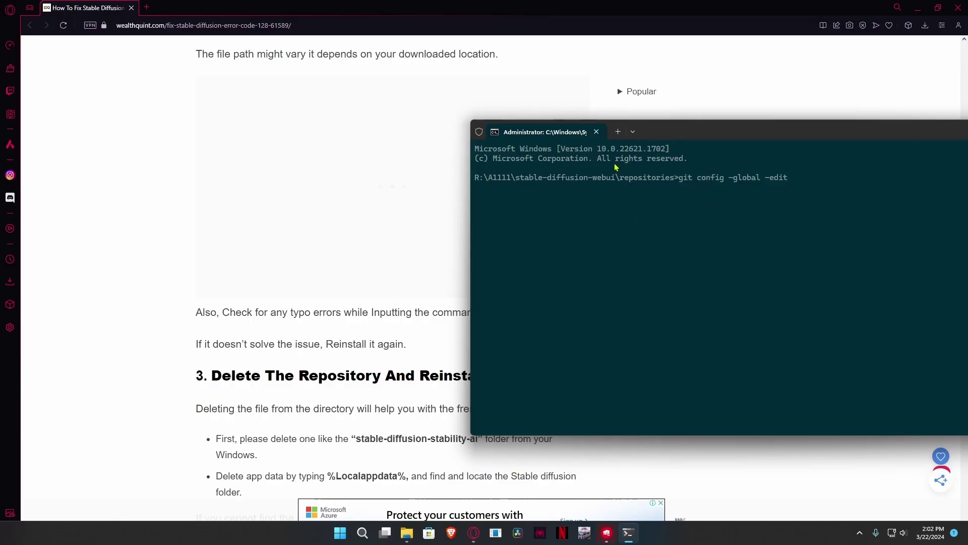
# Centre the terminal window and close it without running the command
pyautogui.scroll(5, 258, 297)
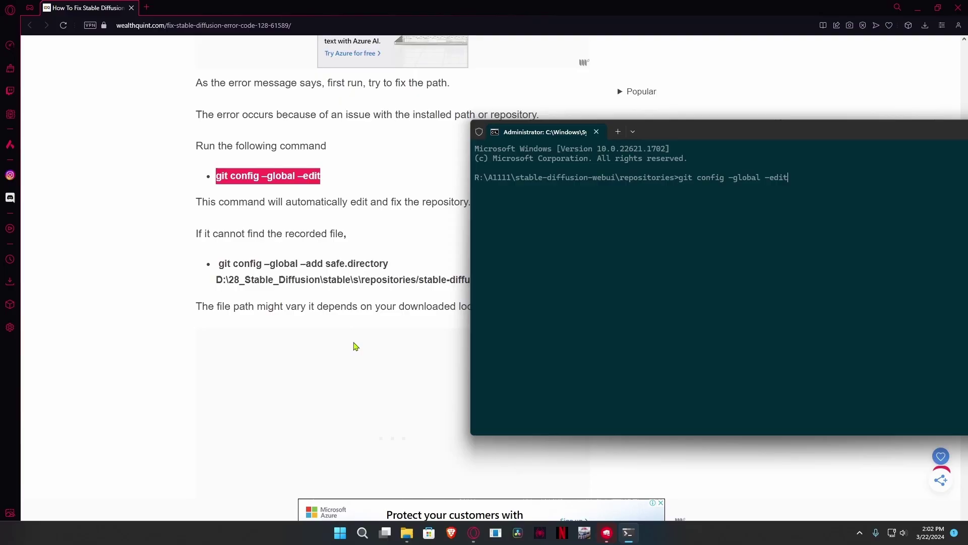
pyautogui.scroll(4, 424, 247)
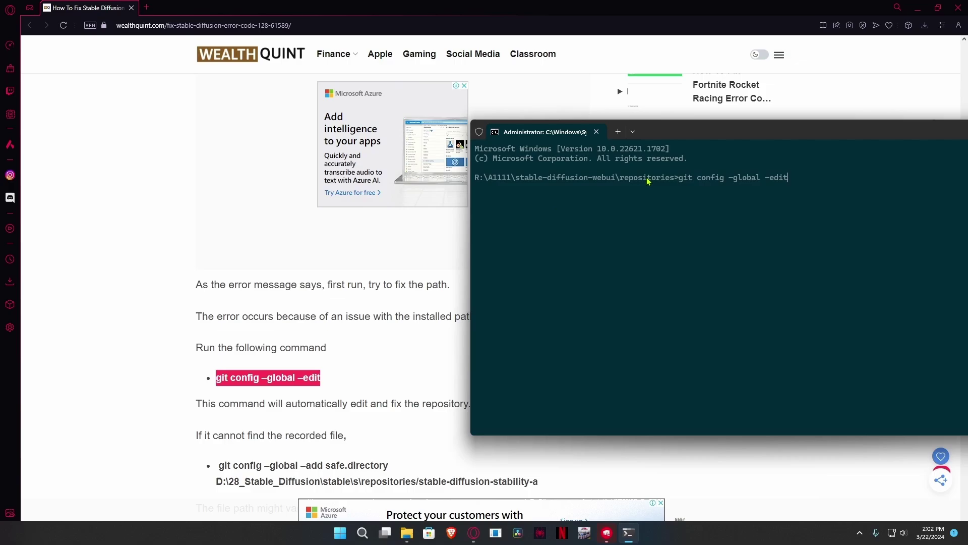
pyautogui.moveTo(694, 134); pyautogui.dragTo(498, 139)
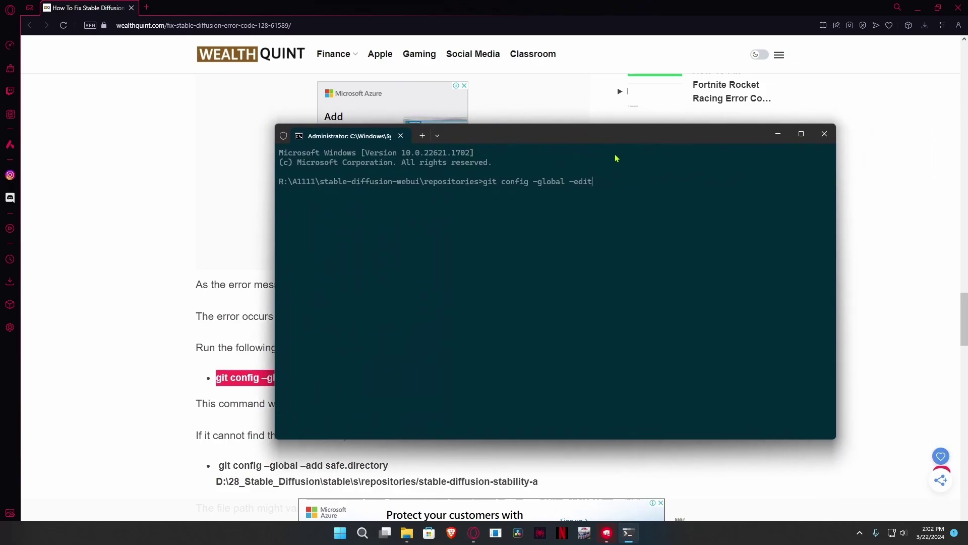
pyautogui.click(824, 134)
# Search Windows for 'command Prompt' and run it as administrator
pyautogui.click(374, 533)
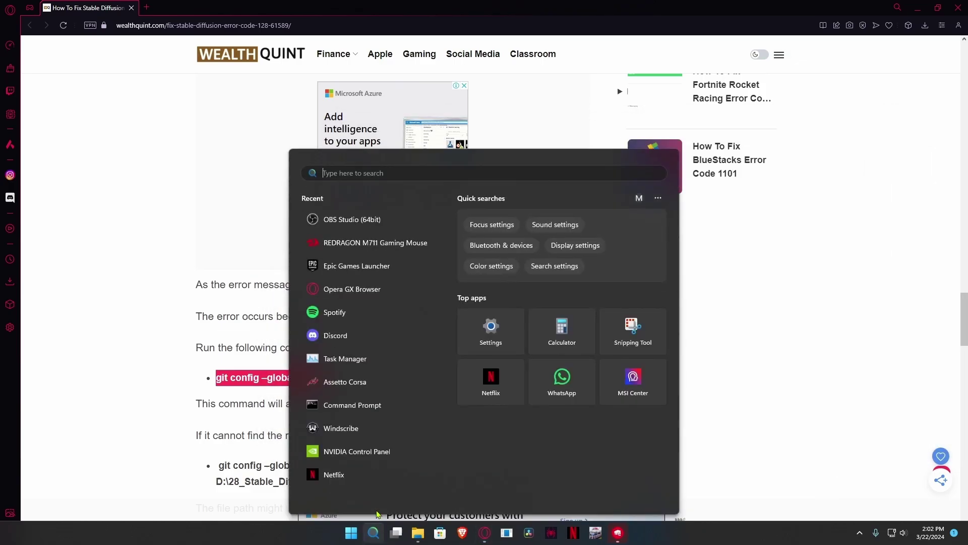
pyautogui.write('command Prompt')
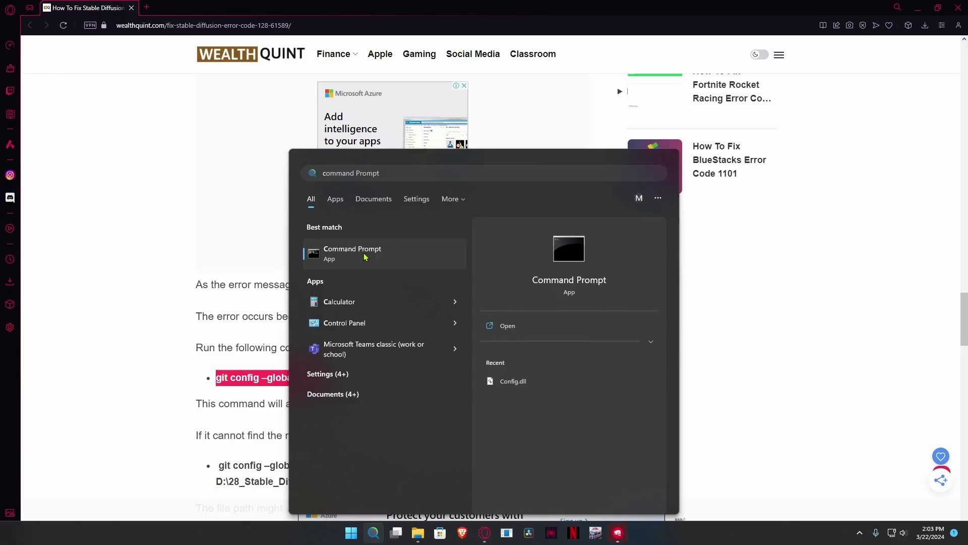
pyautogui.rightClick(369, 255)
pyautogui.click(403, 265)
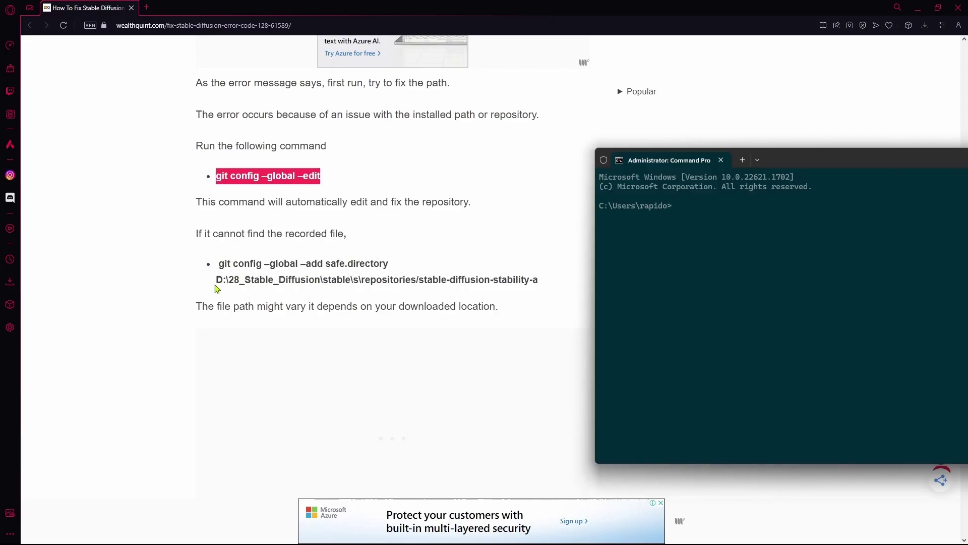
# Select the article's safe.directory path and its 'git config --global --add safe.directory' command, comparing with the repositories path
pyautogui.moveTo(216, 281); pyautogui.dragTo(543, 281)
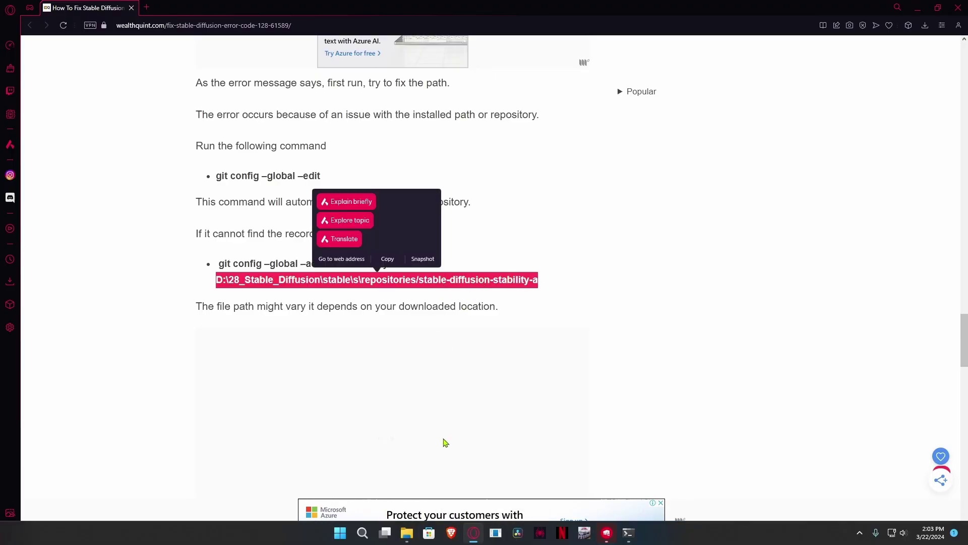
pyautogui.click(418, 531)
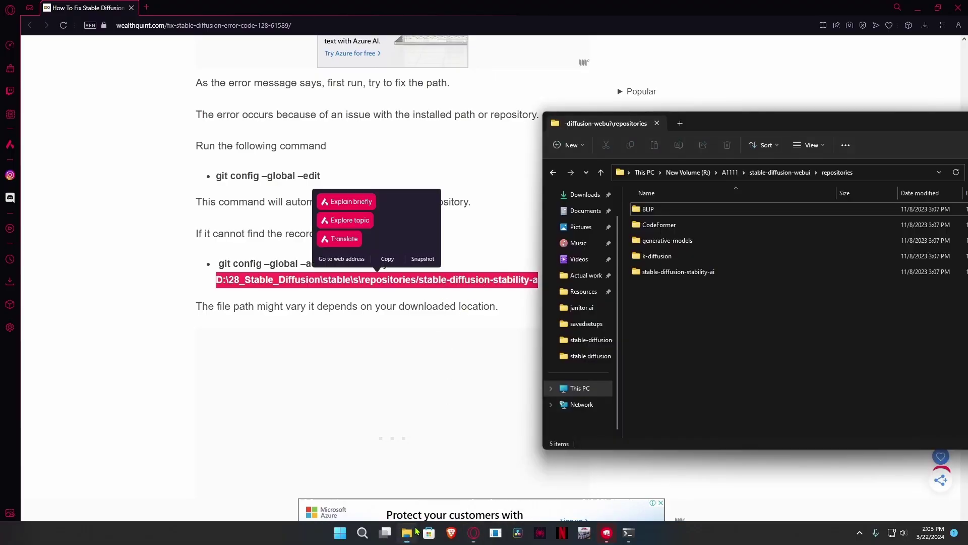
pyautogui.click(864, 171)
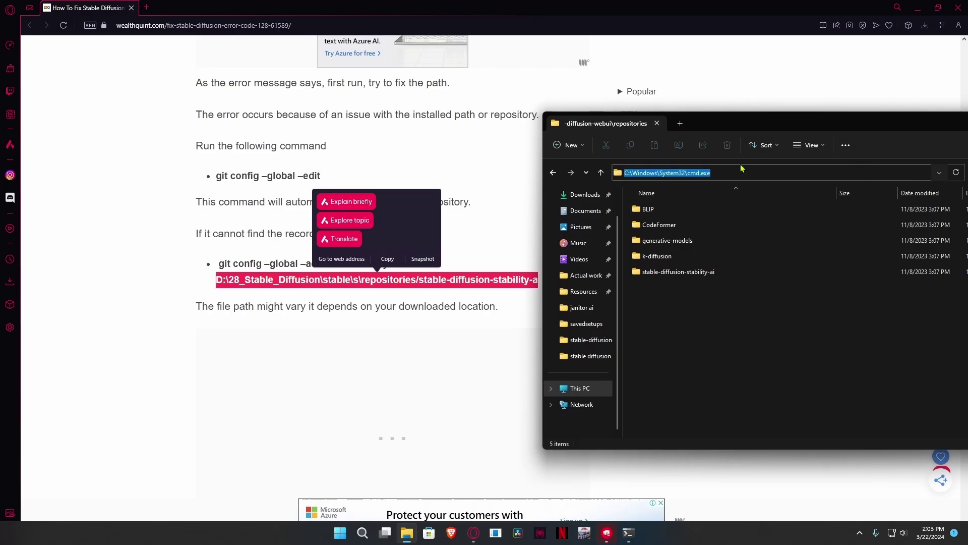
pyautogui.click(270, 288)
pyautogui.tripleClick(318, 285)
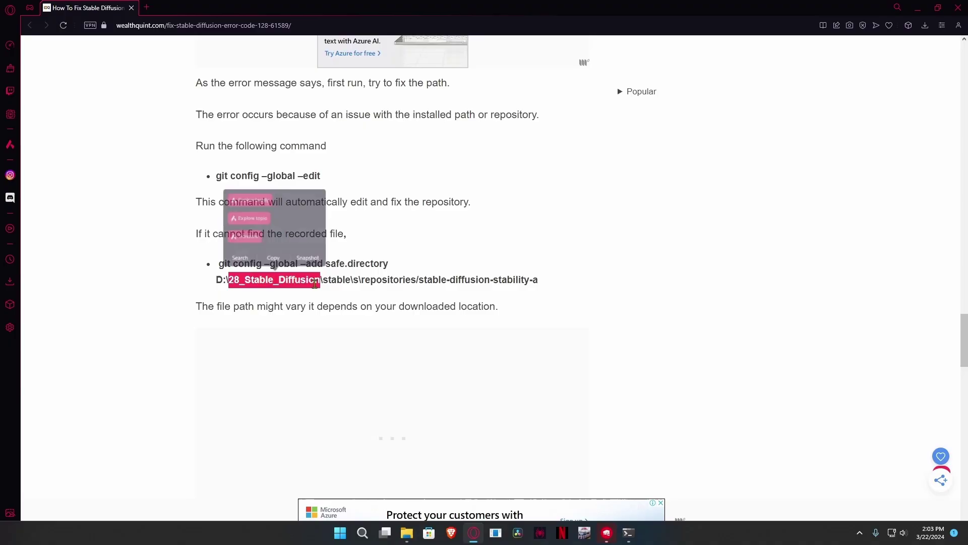
pyautogui.scroll(-4, 320, 249)
# Scroll past the reinstall steps to section 4, 'Run The Webui-User.Bat File As Administrator', dismissing a Run dialog
pyautogui.click(333, 225)
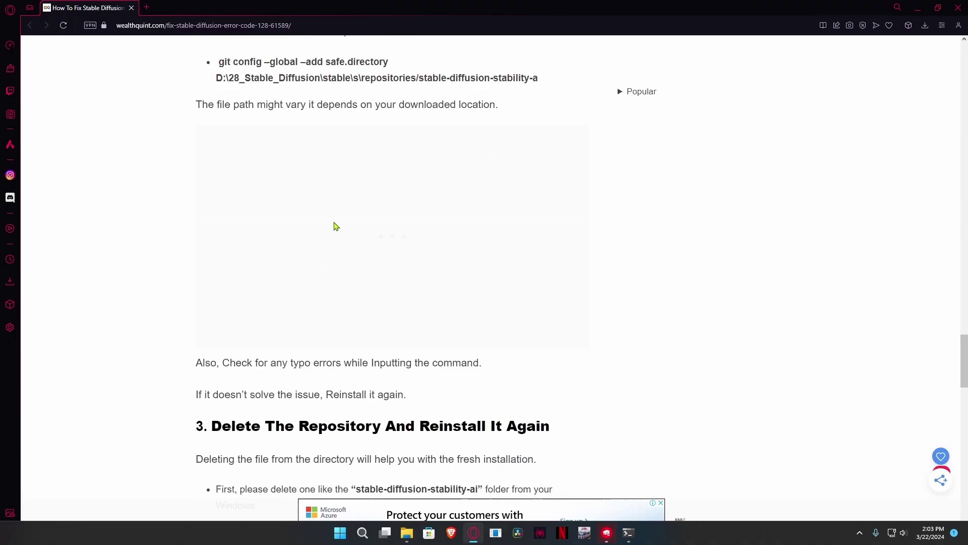
pyautogui.scroll(-1, 345, 231)
pyautogui.scroll(-3, 344, 230)
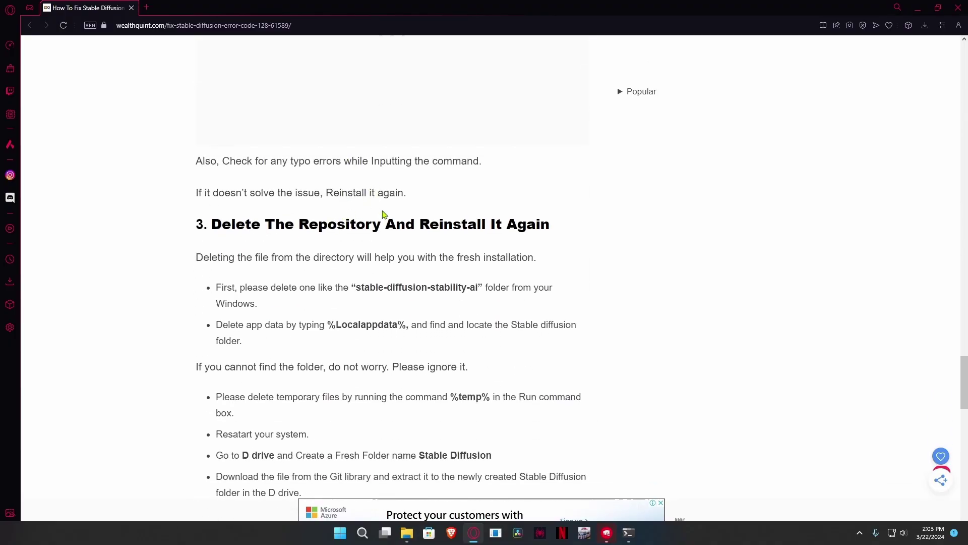
pyautogui.scroll(-1, 378, 217)
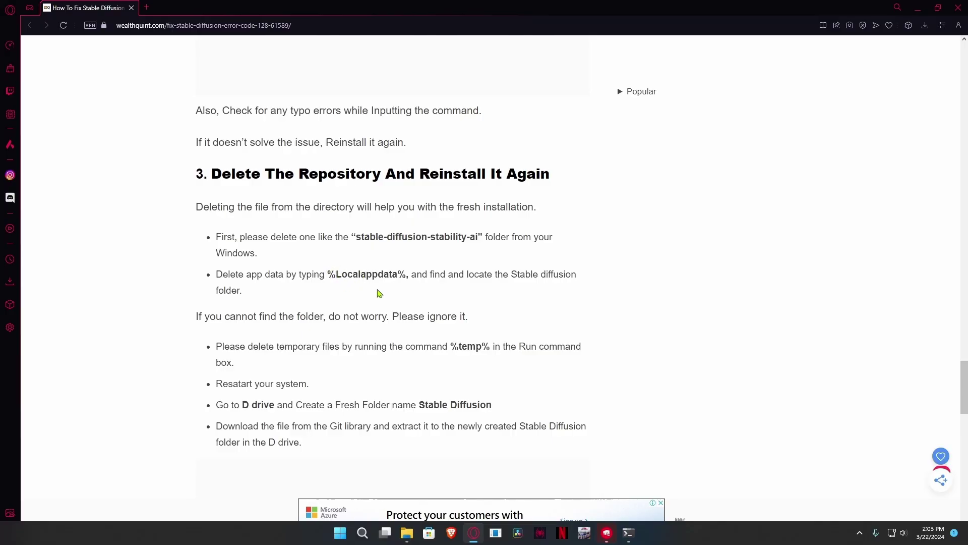
pyautogui.press('super+r')
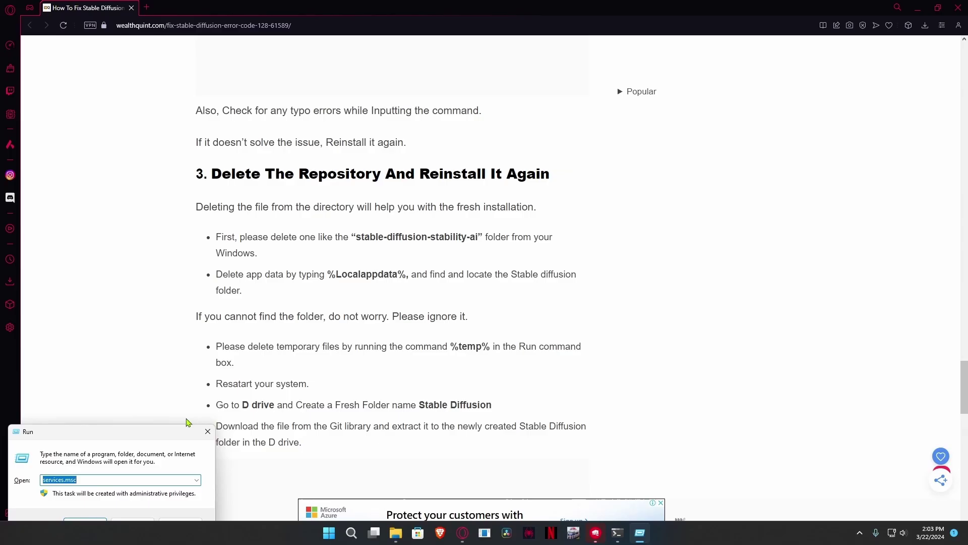
pyautogui.click(207, 431)
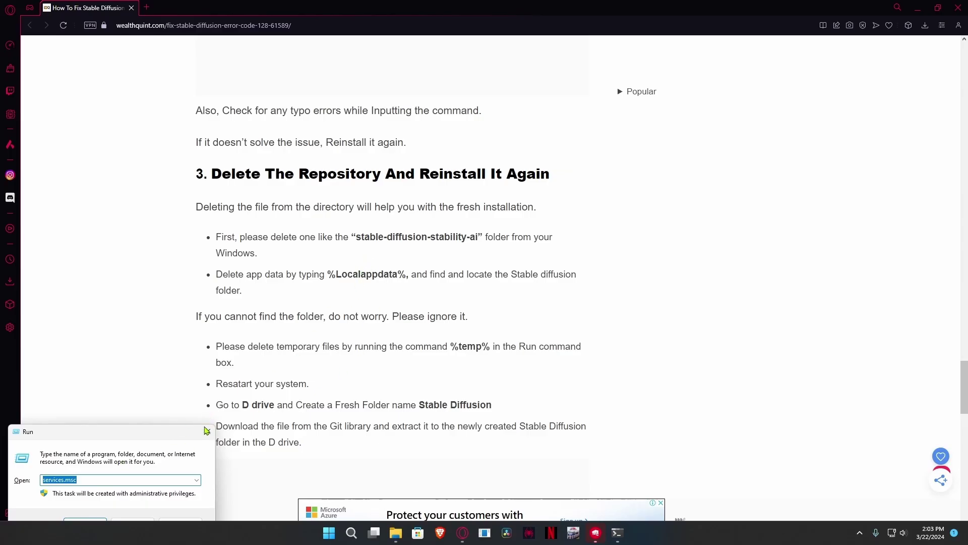
pyautogui.scroll(-4, 278, 266)
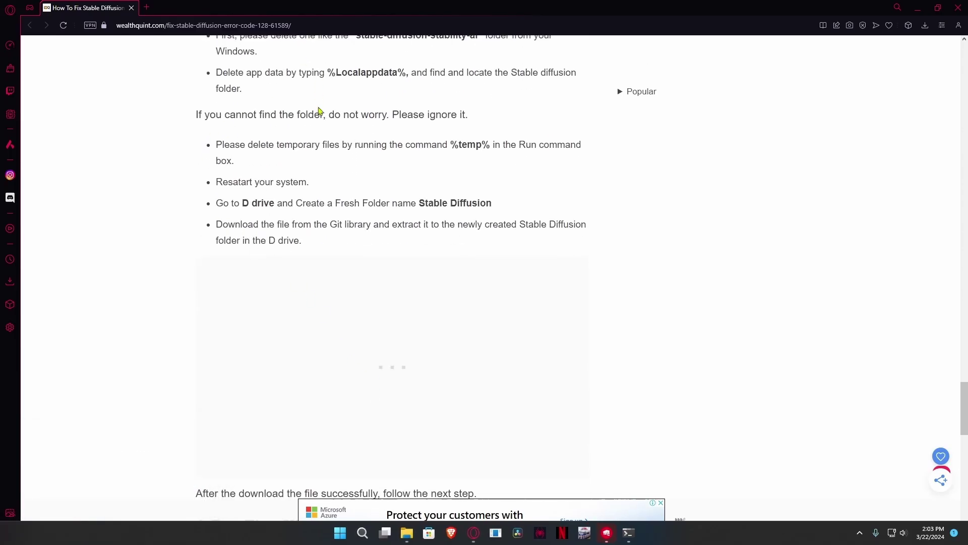
pyautogui.scroll(-7, 319, 111)
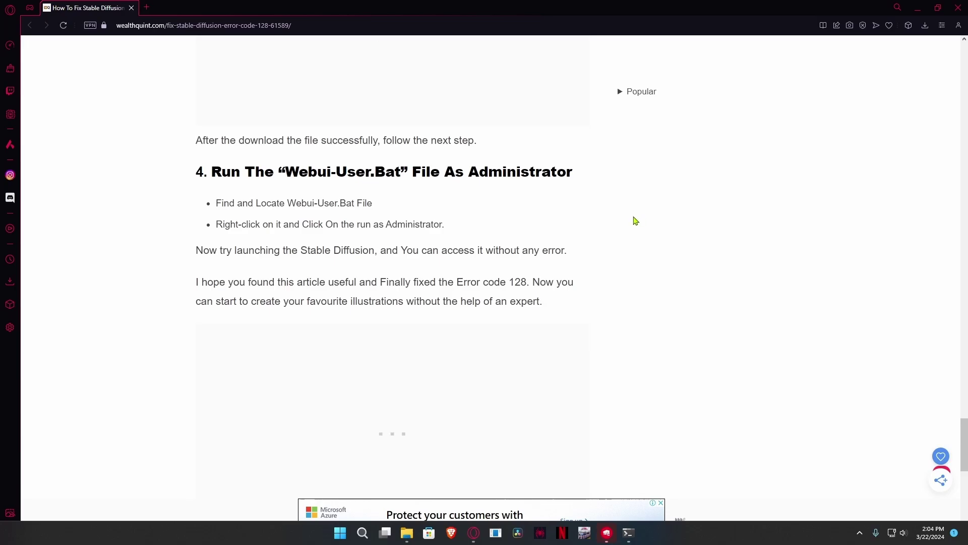
pyautogui.scroll(2, 633, 220)
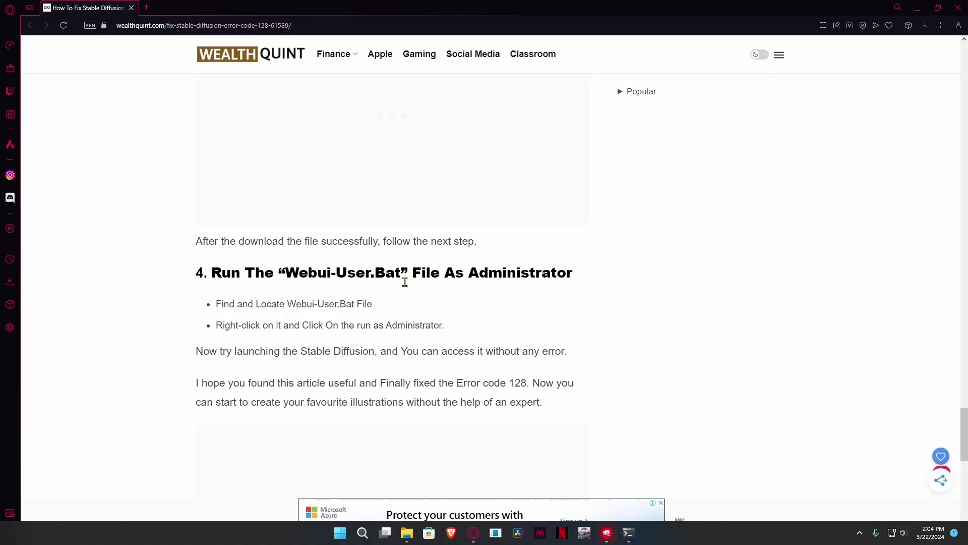
pyautogui.click(414, 531)
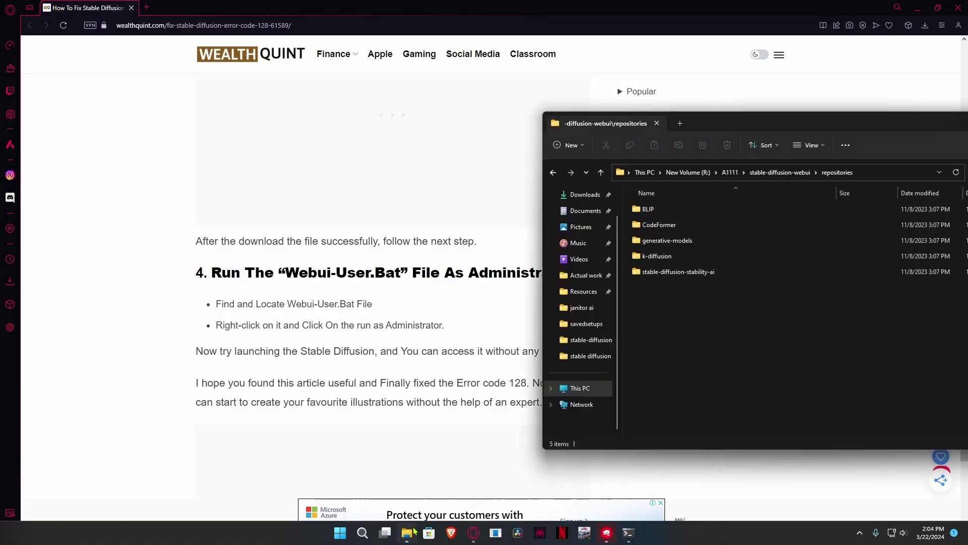
pyautogui.click(765, 173)
pyautogui.scroll(-5, 721, 274)
pyautogui.click(705, 258)
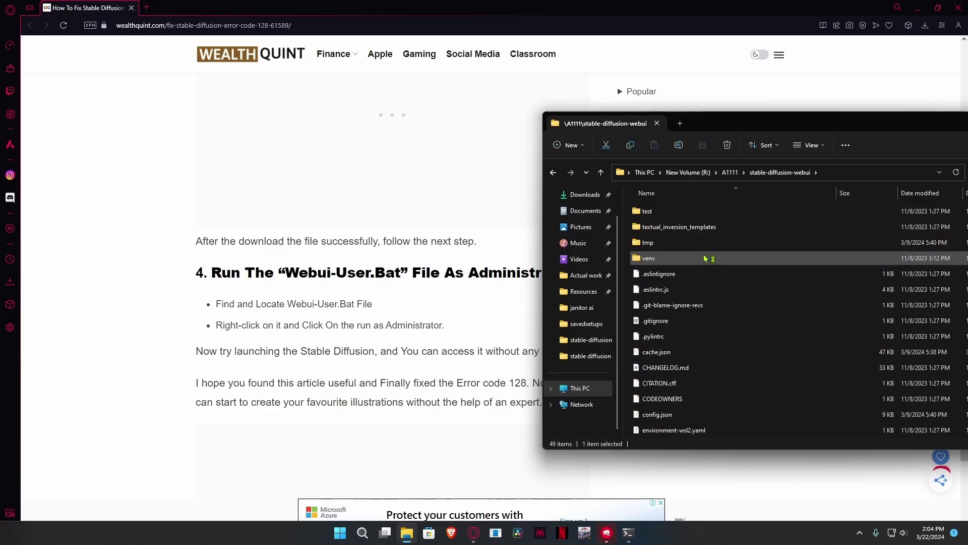
pyautogui.scroll(-6, 705, 258)
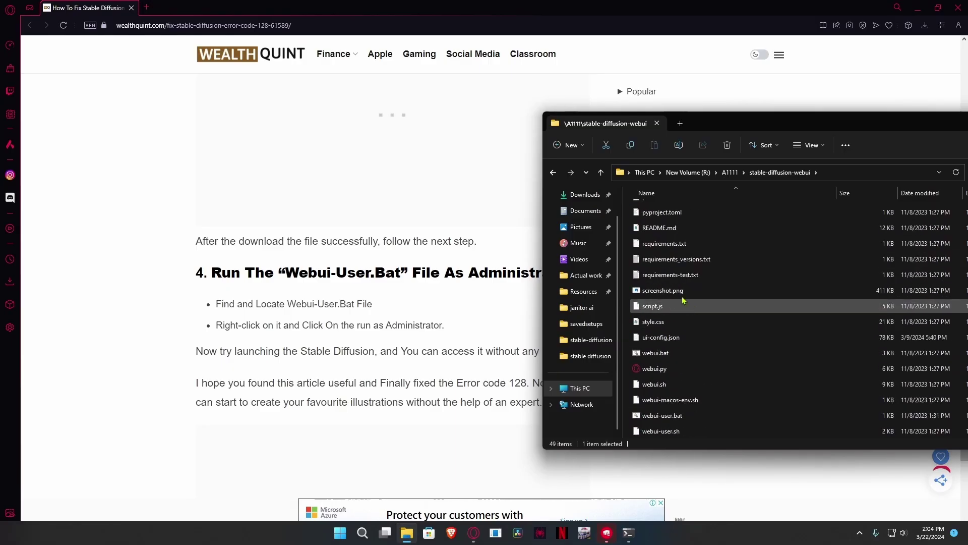
pyautogui.click(665, 355)
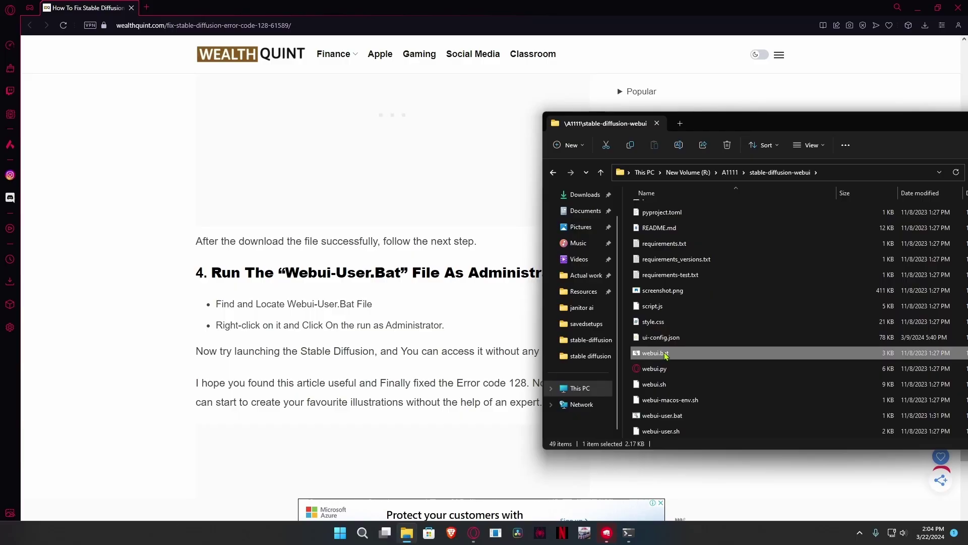
pyautogui.rightClick(665, 355)
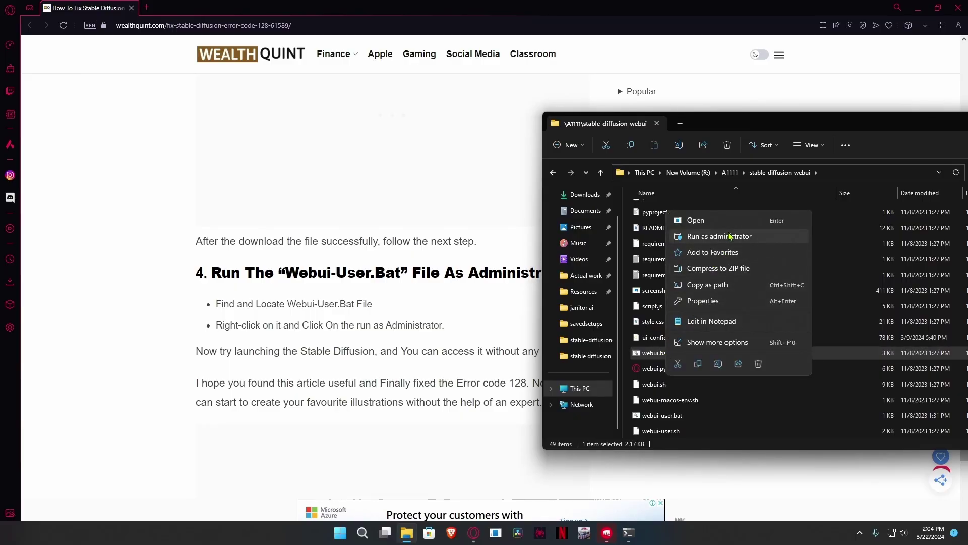
pyautogui.moveTo(834, 122); pyautogui.dragTo(616, 154)
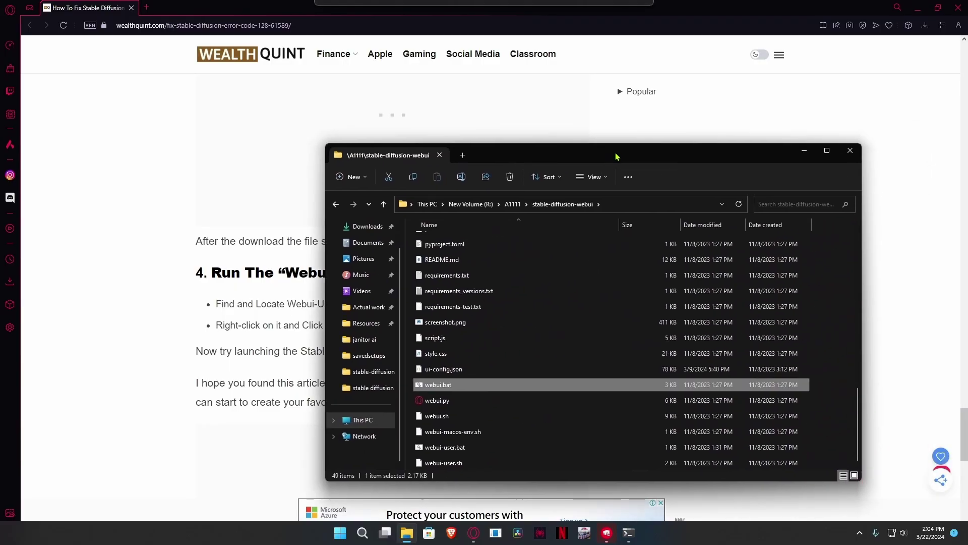
pyautogui.click(852, 150)
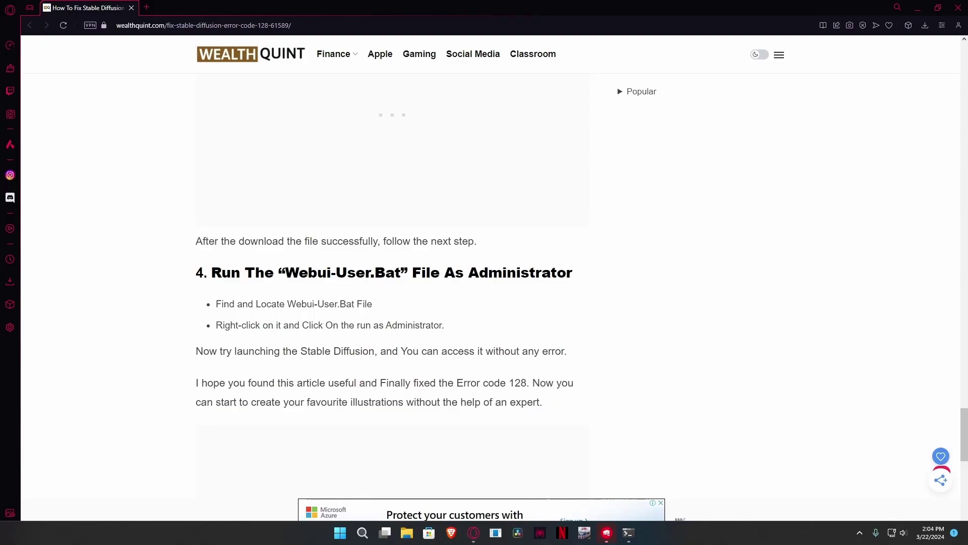